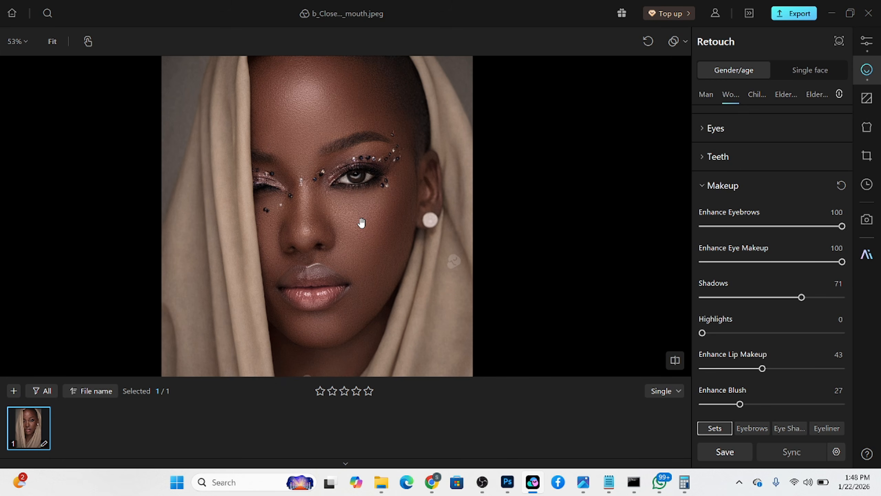
# Save the current retouch settings to the preset "make up presset" in the Default group, overwriting the existing preset.
pyautogui.click(723, 455)
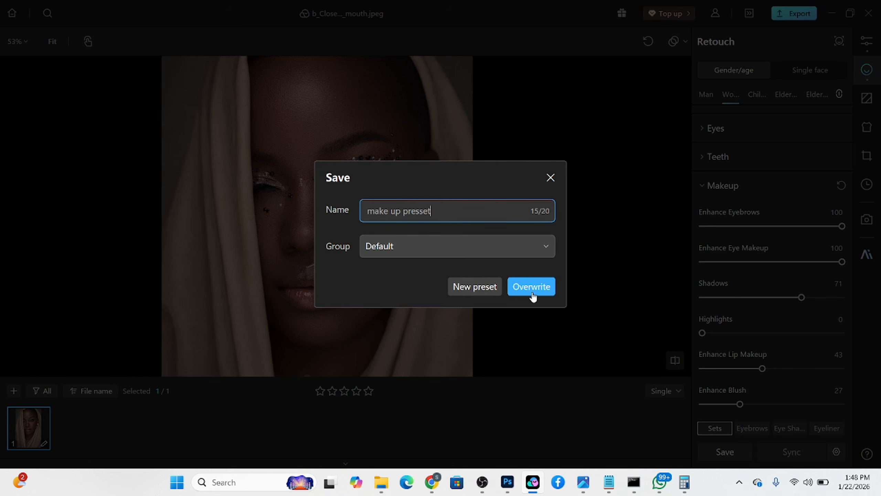
pyautogui.click(550, 177)
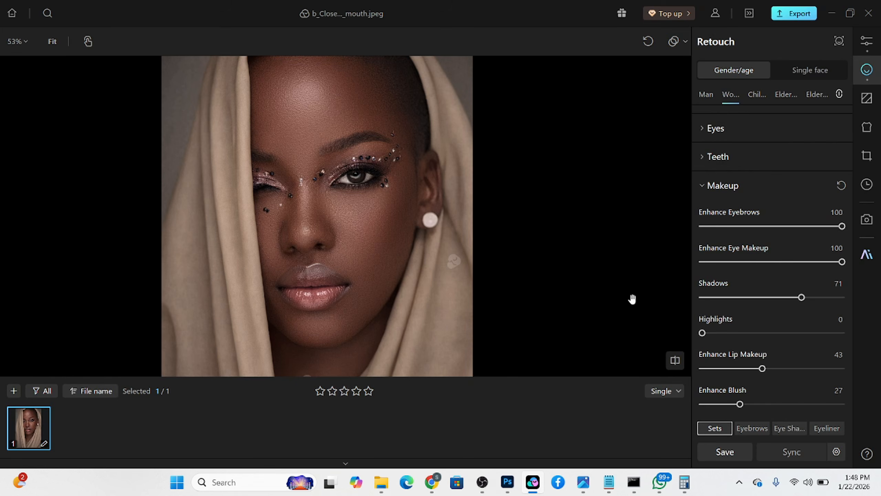
pyautogui.click(718, 457)
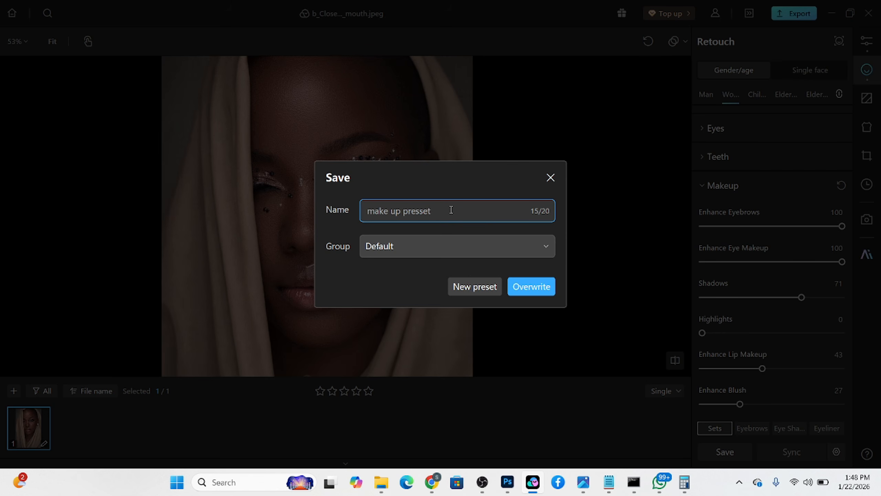
pyautogui.click(544, 288)
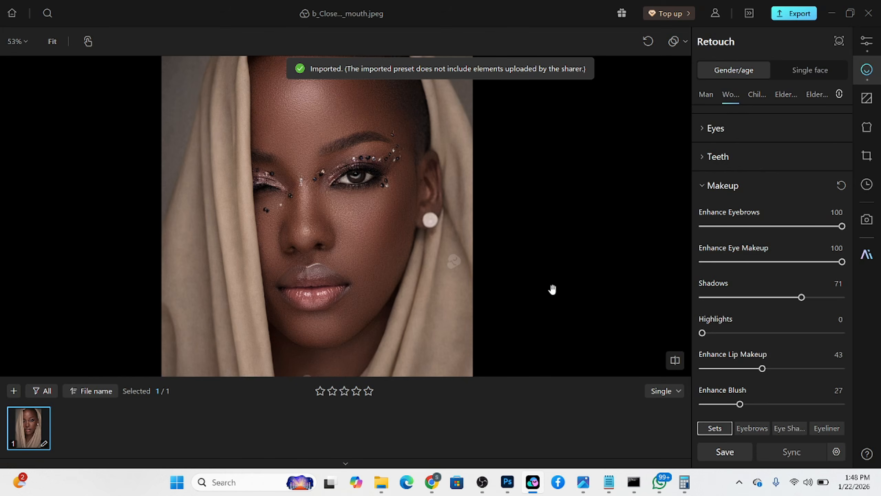
# Compare the retouched portrait with the original, and reset all of its edits.
pyautogui.scroll(-2, 334, 218)
pyautogui.scroll(3, 337, 215)
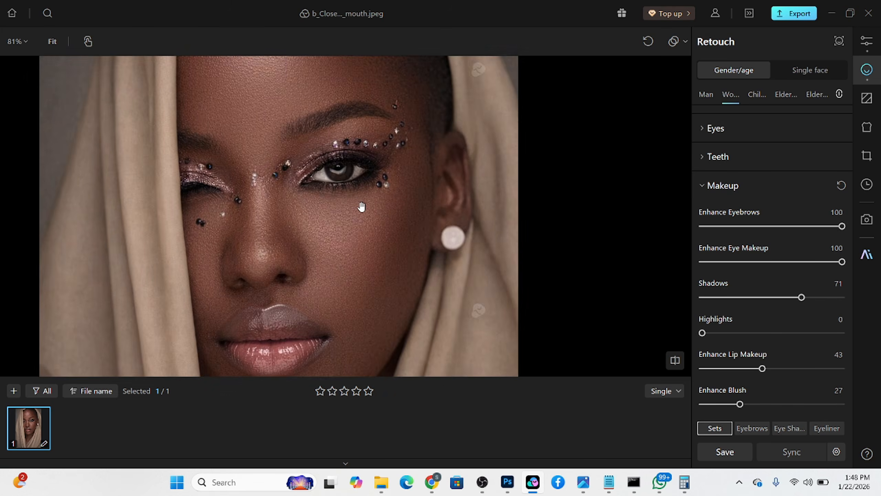
pyautogui.press('space')
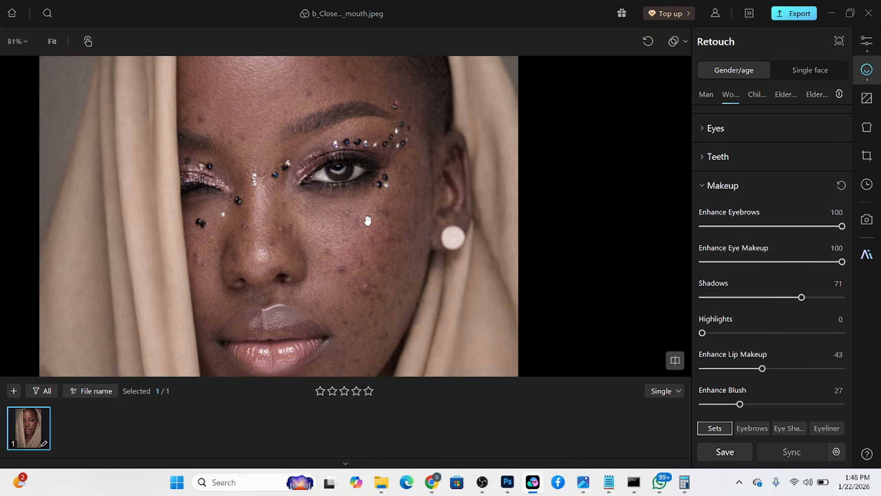
pyautogui.press('space')
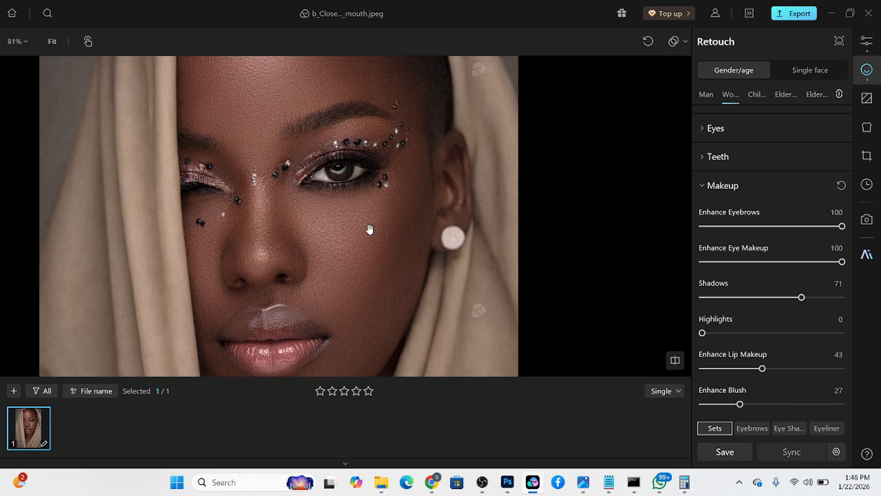
pyautogui.click(651, 44)
pyautogui.scroll(-3, 263, 178)
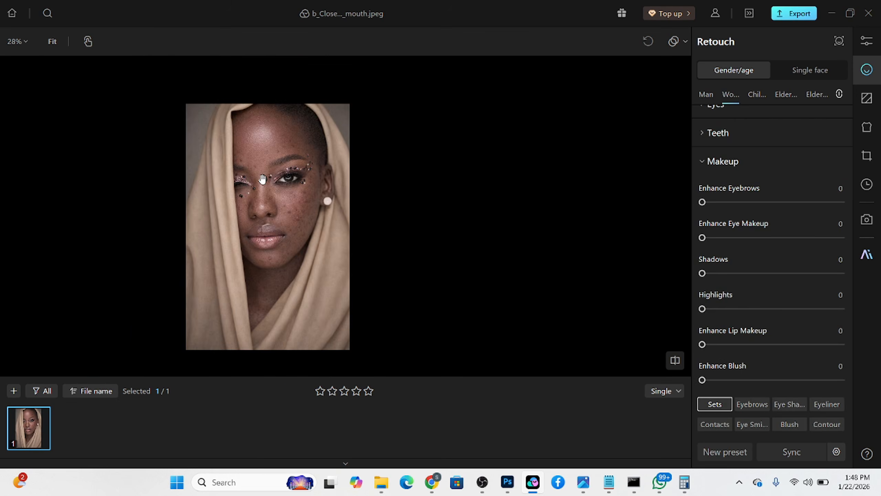
pyautogui.scroll(2, 262, 179)
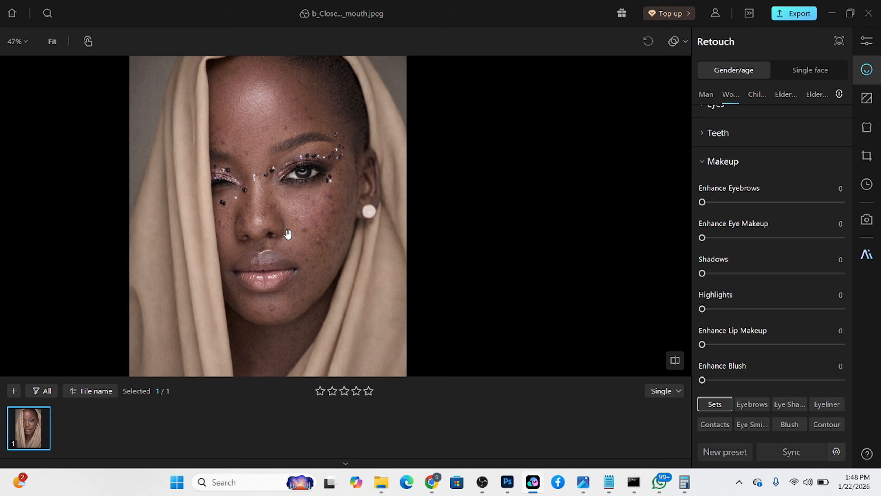
# Adjust the portrait's global tone by setting Exposure to -0.62 and Contrast to 10.
pyautogui.click(867, 41)
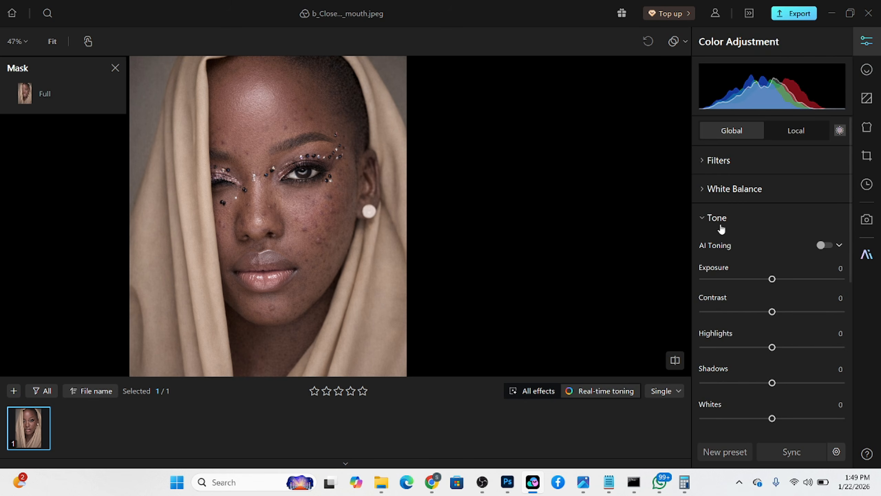
pyautogui.moveTo(772, 278); pyautogui.dragTo(766, 279)
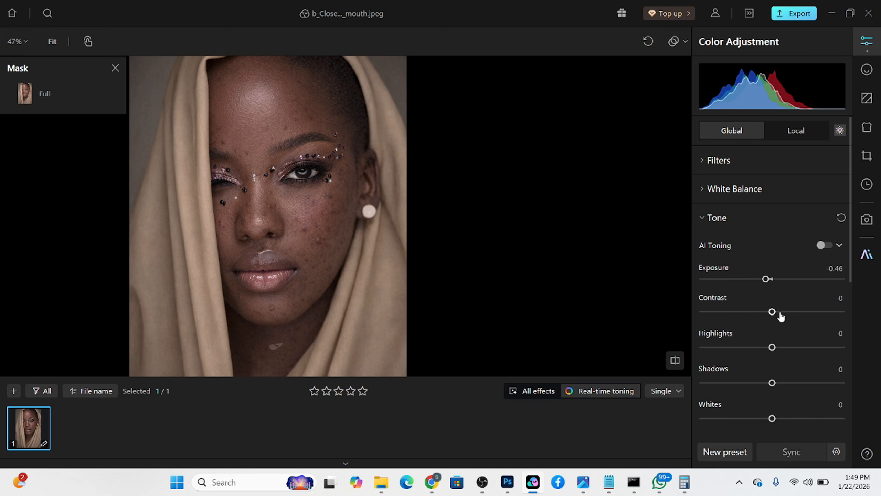
pyautogui.click(780, 311)
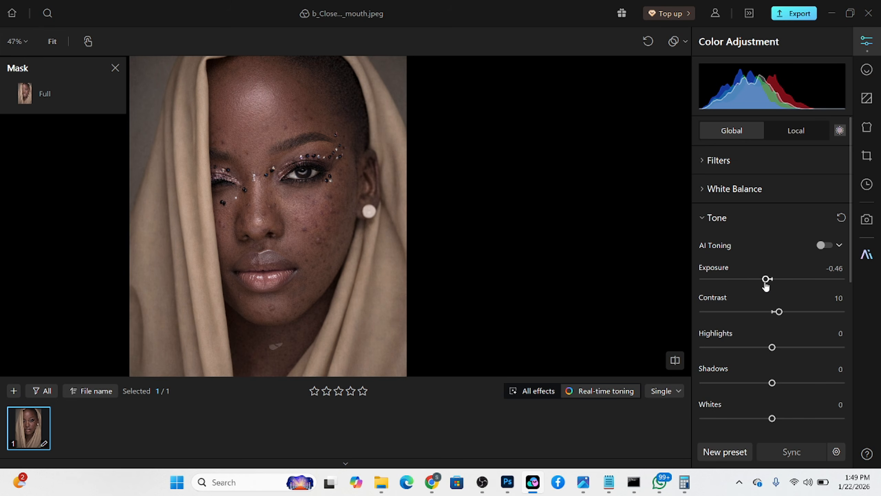
pyautogui.moveTo(766, 279); pyautogui.dragTo(763, 279)
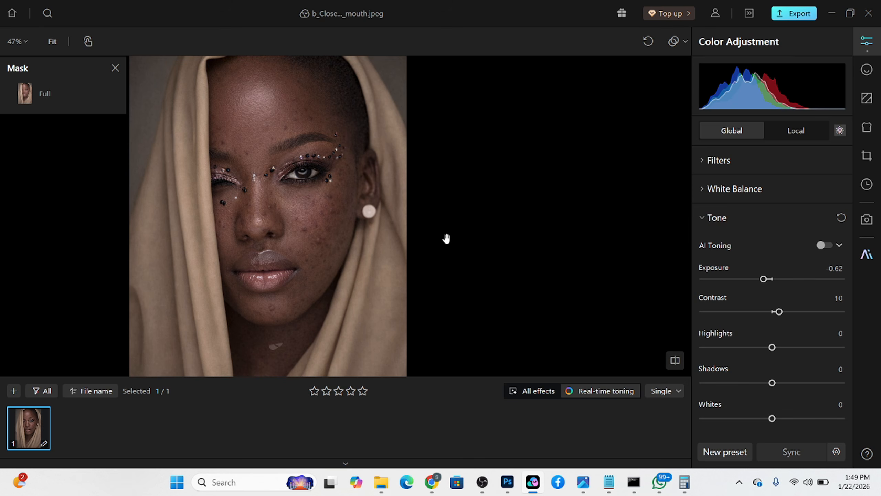
# Set the woman's Acne (Face), Acne (Body) and Body Blemishes removal to 100, enable Moles (Face) removal, and compare with the original.
pyautogui.click(866, 70)
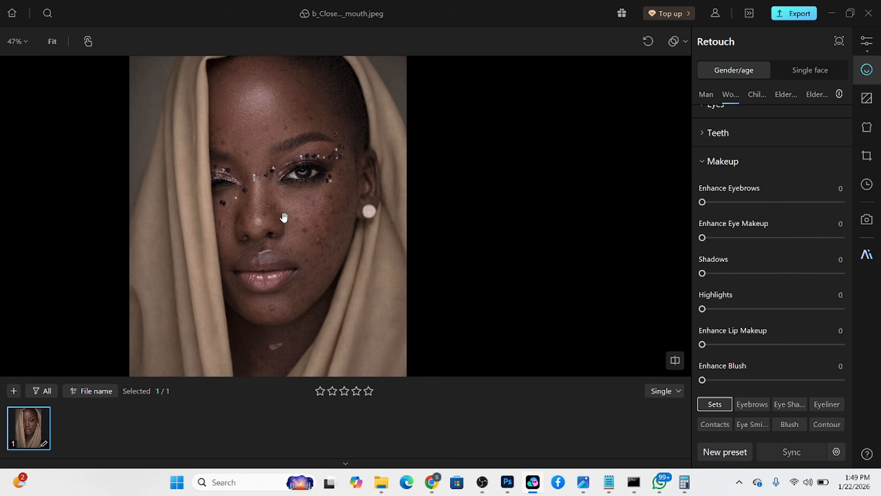
pyautogui.scroll(1, 286, 217)
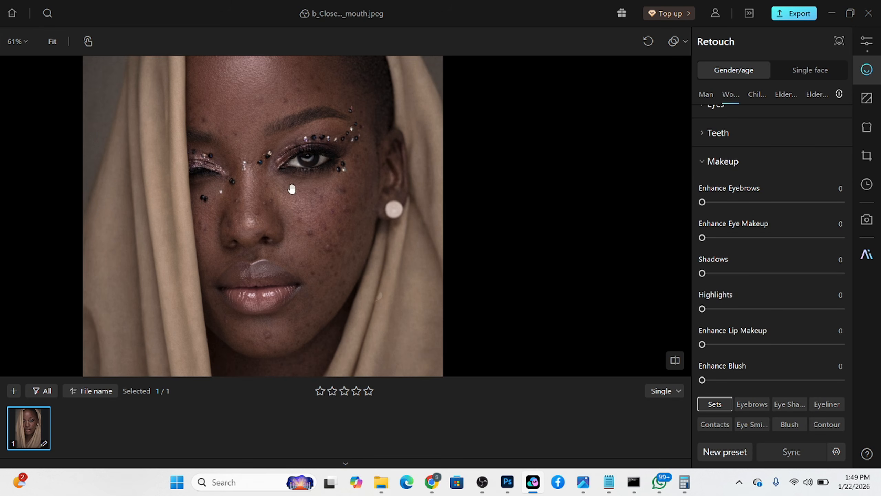
pyautogui.scroll(5, 791, 237)
pyautogui.scroll(10, 791, 238)
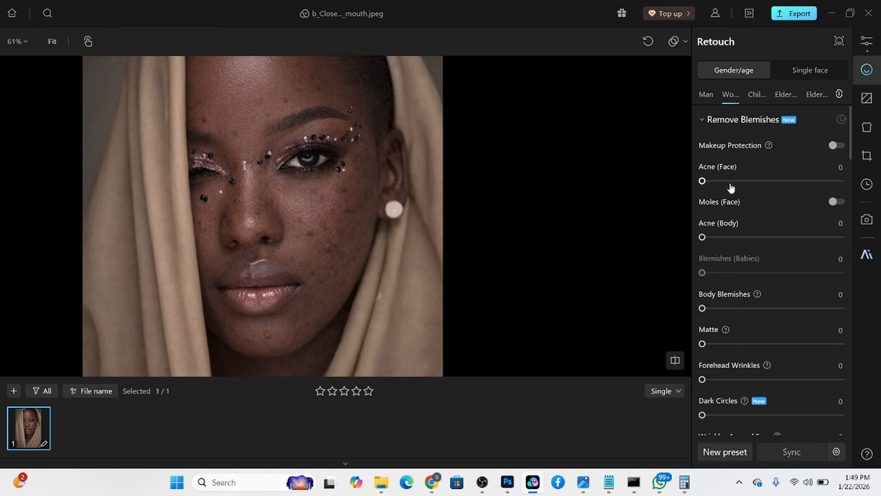
pyautogui.moveTo(732, 181); pyautogui.dragTo(843, 181)
pyautogui.moveTo(833, 237); pyautogui.dragTo(845, 237)
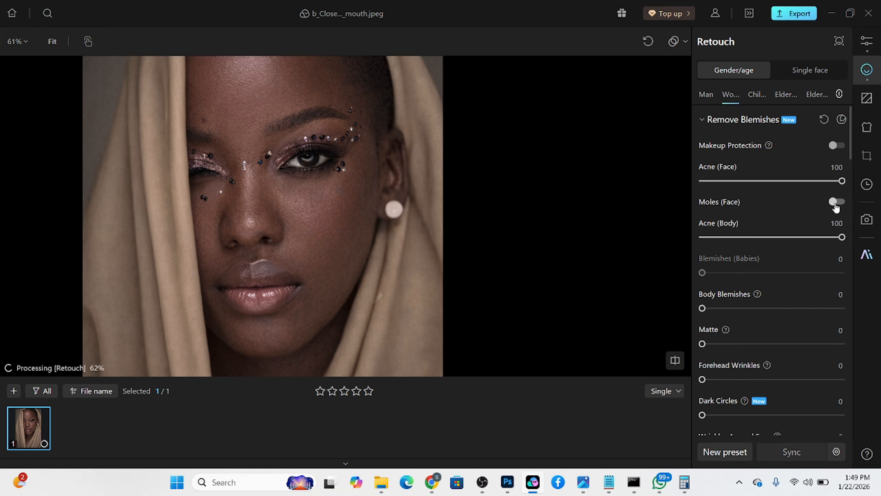
pyautogui.click(836, 203)
pyautogui.moveTo(767, 308); pyautogui.dragTo(870, 331)
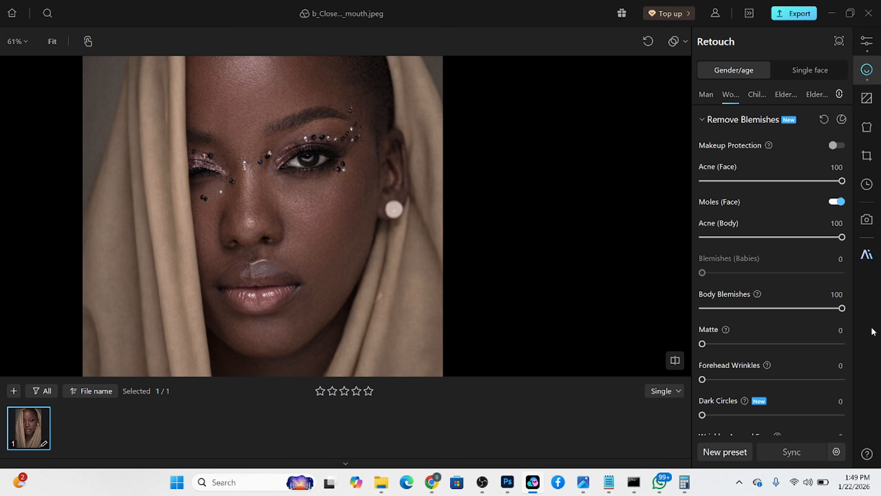
pyautogui.moveTo(262, 206); pyautogui.dragTo(268, 238)
pyautogui.press('space')
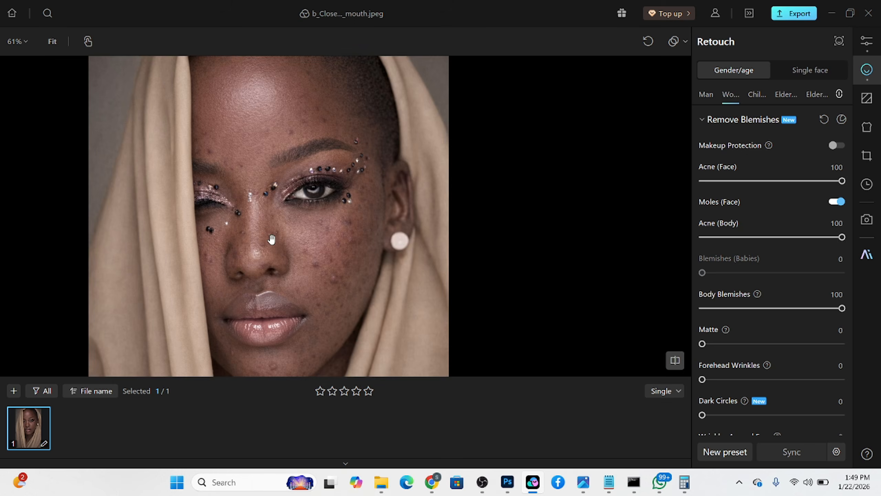
pyautogui.press('space')
pyautogui.press('space')
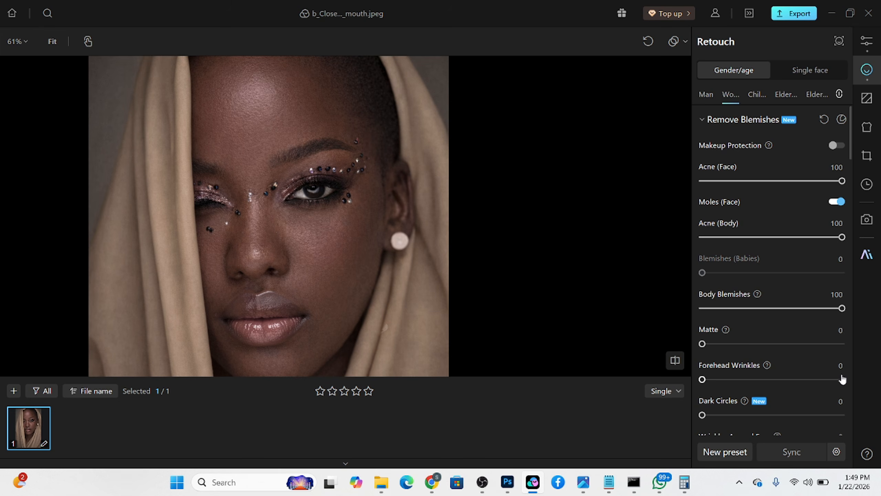
# Set the woman's Face Defocus Repair to 100 and check the eye area up close.
pyautogui.scroll(-7, 765, 330)
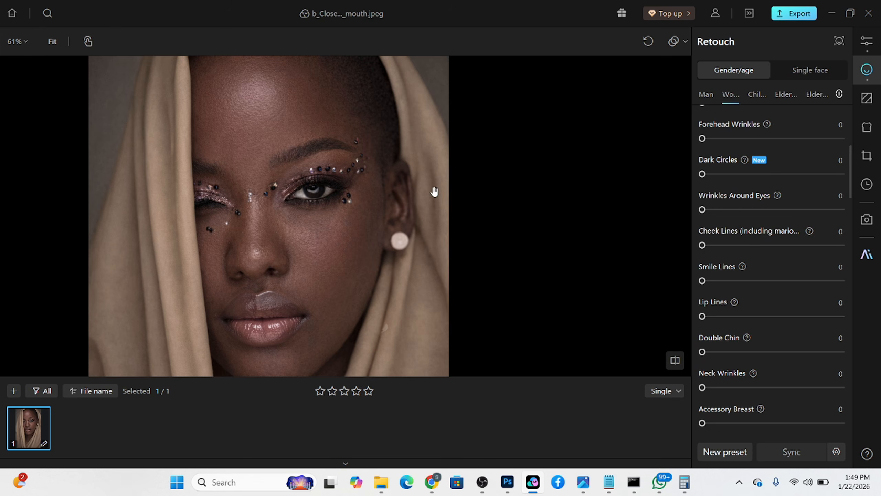
pyautogui.scroll(5, 360, 163)
pyautogui.scroll(-5, 790, 315)
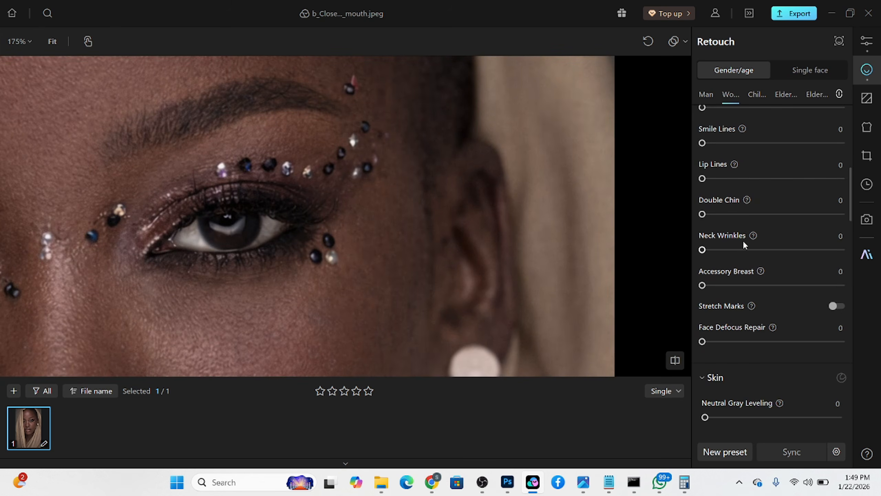
pyautogui.moveTo(761, 312); pyautogui.dragTo(843, 309)
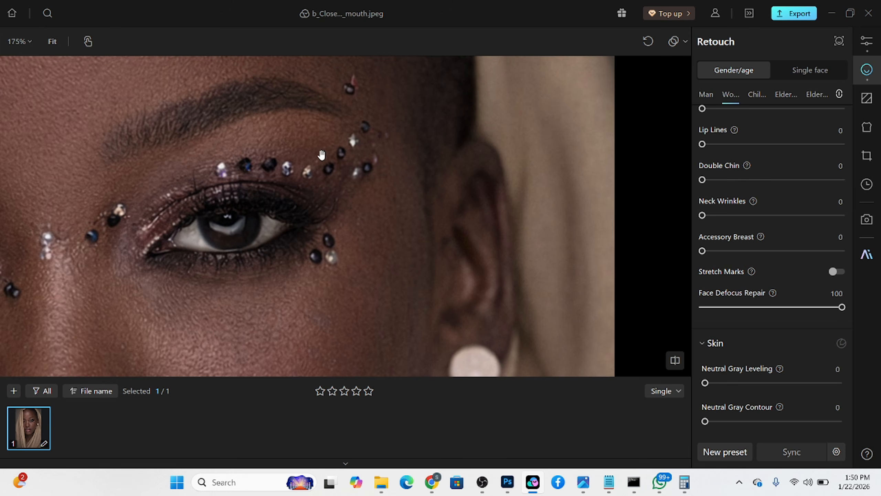
pyautogui.scroll(-3, 312, 177)
pyautogui.scroll(-2, 257, 239)
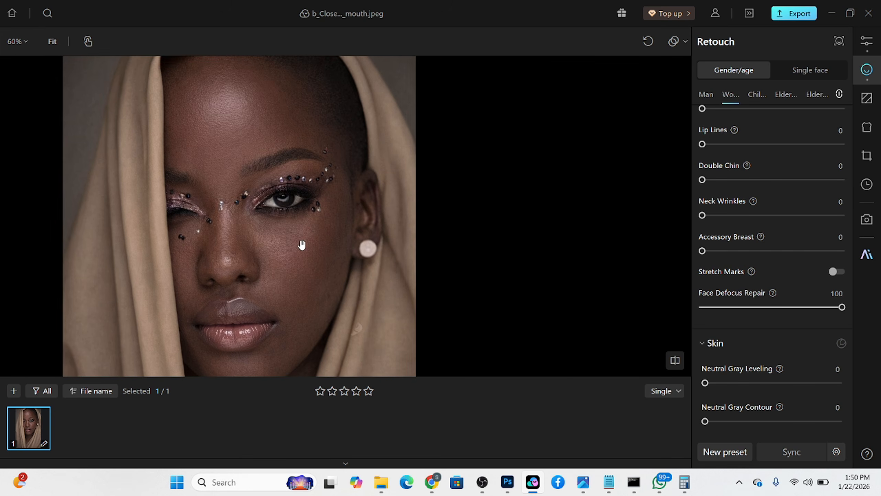
# Set Frequency Separation (Face) to 90 for the woman's skin and compare the portrait with the original.
pyautogui.scroll(-1, 302, 245)
pyautogui.scroll(-4, 735, 333)
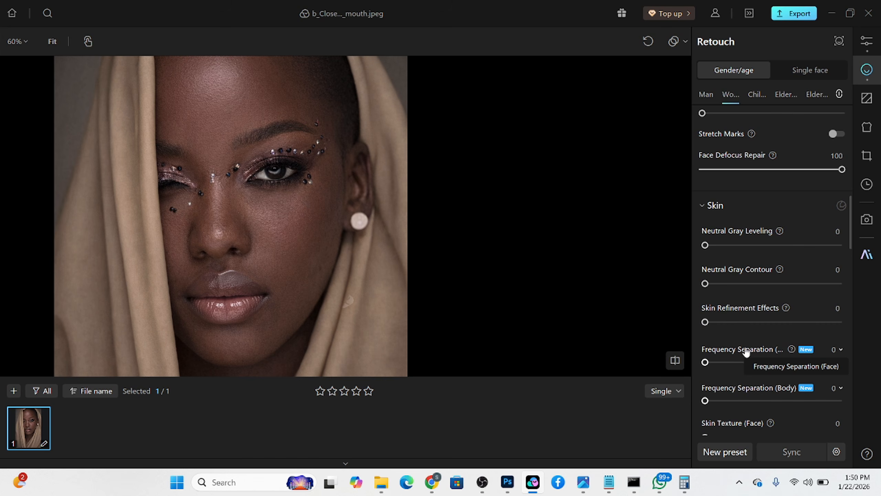
pyautogui.moveTo(328, 207); pyautogui.dragTo(335, 213)
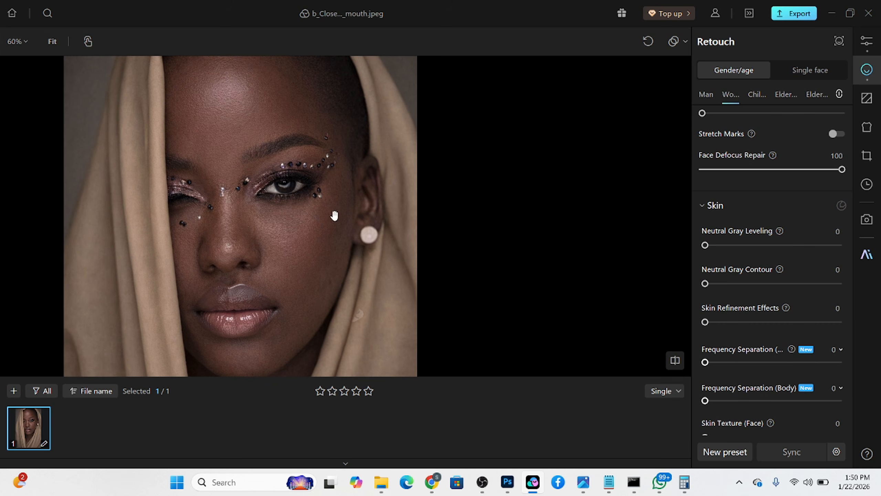
pyautogui.moveTo(734, 362); pyautogui.dragTo(827, 364)
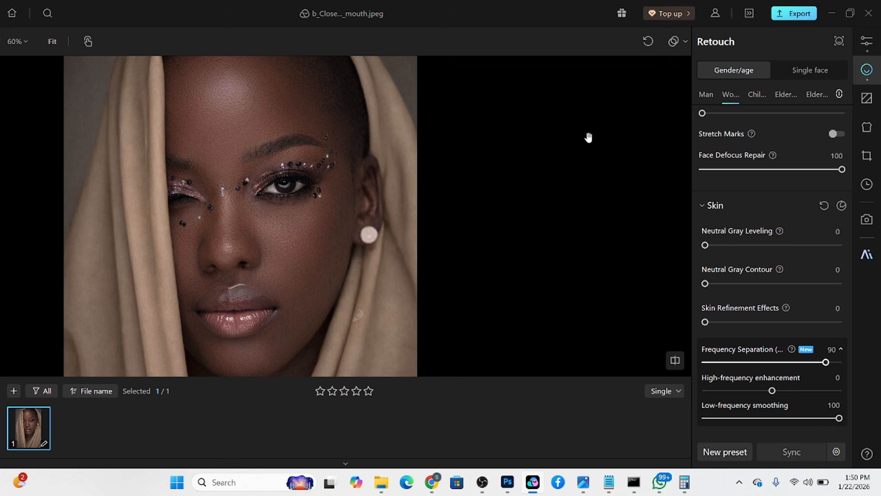
pyautogui.press('space')
pyautogui.press('space')
# Set the skin's Neutral Gray Leveling to 82, Neutral Gray Contour to 58 and Skin Refinement Effects to 23.
pyautogui.moveTo(786, 247); pyautogui.dragTo(817, 253)
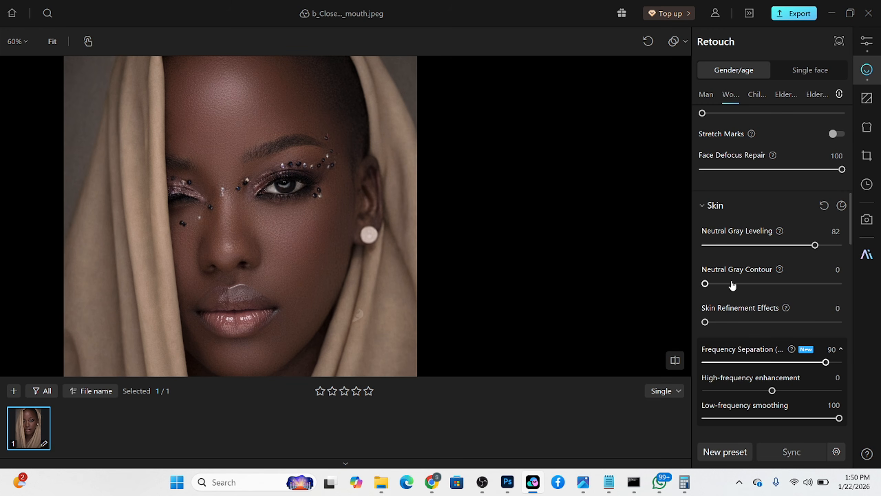
pyautogui.moveTo(729, 284); pyautogui.dragTo(783, 292)
pyautogui.moveTo(706, 322); pyautogui.dragTo(737, 324)
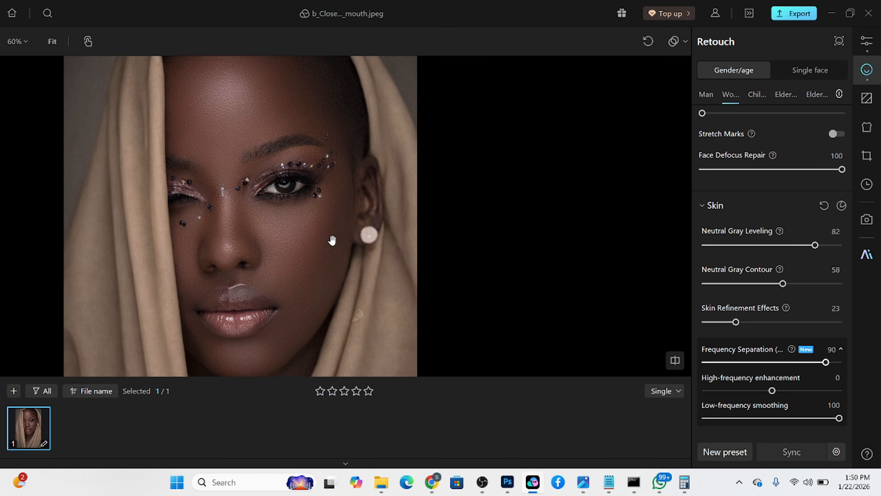
# Set Frequency Separation (Body) to 100 for the neck skin, with High-frequency enhancement at -7 and Low-frequency smoothing at 89.
pyautogui.scroll(-2, 335, 238)
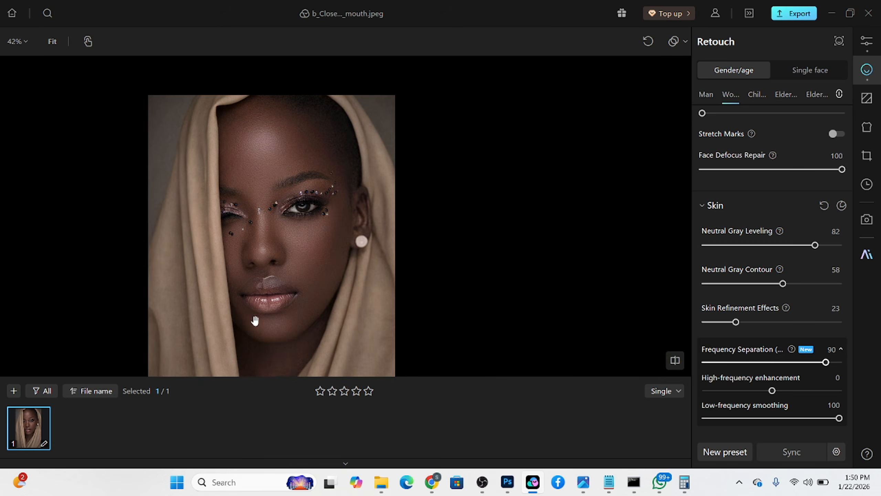
pyautogui.scroll(3, 266, 319)
pyautogui.moveTo(266, 318); pyautogui.dragTo(249, 183)
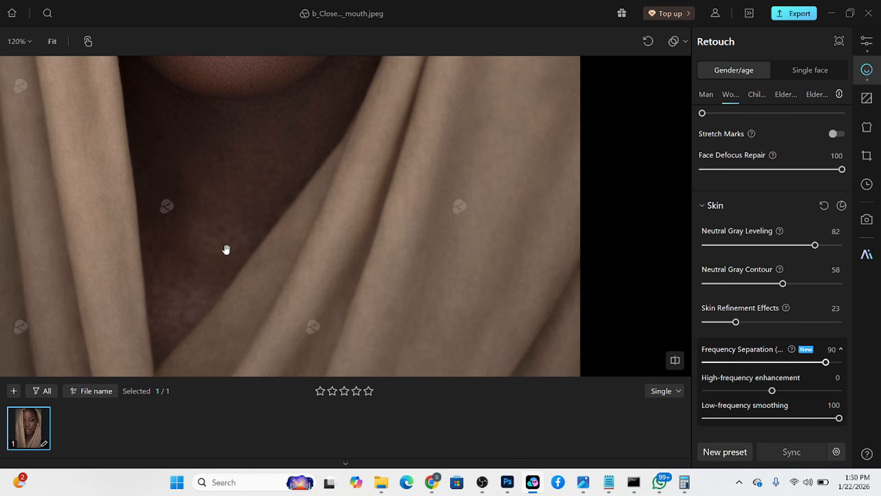
pyautogui.scroll(-3, 784, 377)
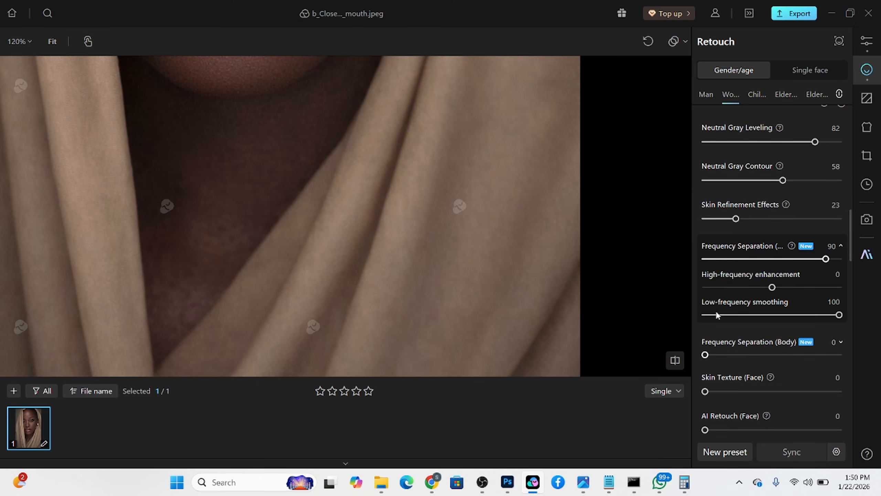
pyautogui.click(841, 356)
pyautogui.scroll(-2, 784, 372)
pyautogui.moveTo(786, 342); pyautogui.dragTo(825, 342)
pyautogui.moveTo(745, 314); pyautogui.dragTo(768, 314)
pyautogui.scroll(-5, 361, 291)
pyautogui.scroll(5, 350, 212)
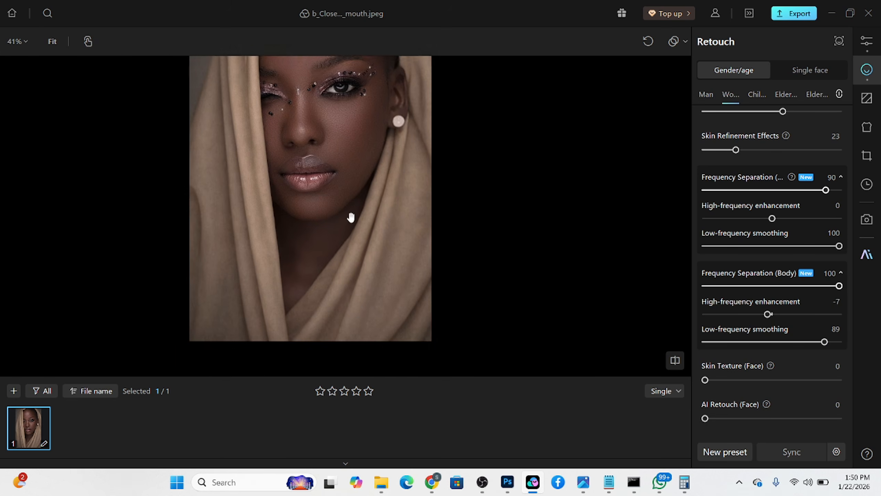
pyautogui.scroll(-3, 350, 198)
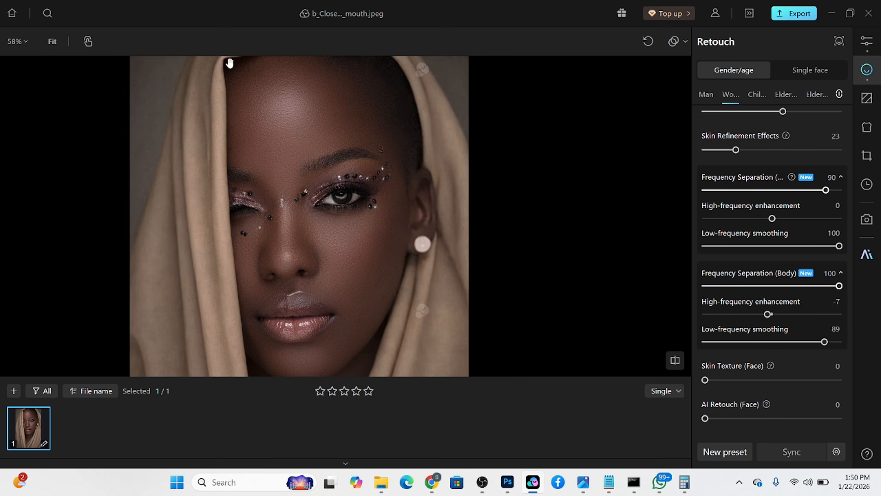
pyautogui.scroll(-5, 304, 137)
pyautogui.scroll(1, 291, 210)
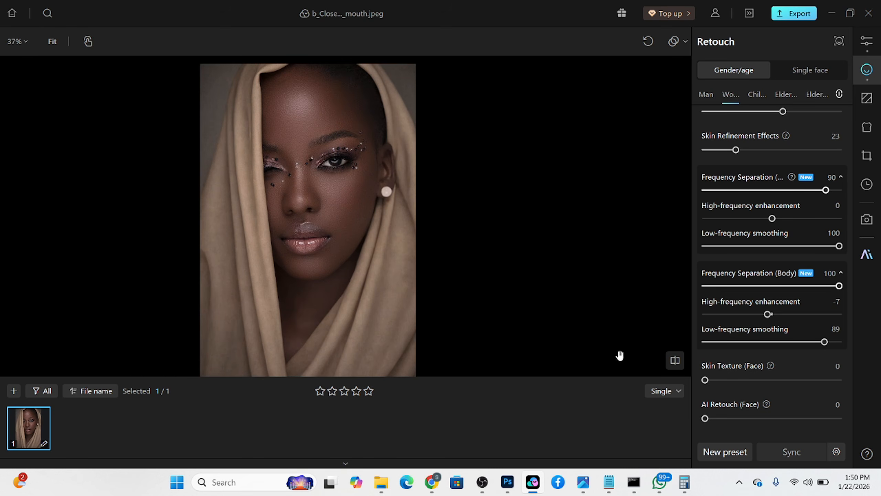
# Set the woman's Skin Tone Balance (Multiple) to 39 and Skin Tone Balance (Body) to 22.
pyautogui.scroll(-4, 726, 346)
pyautogui.scroll(-7, 756, 347)
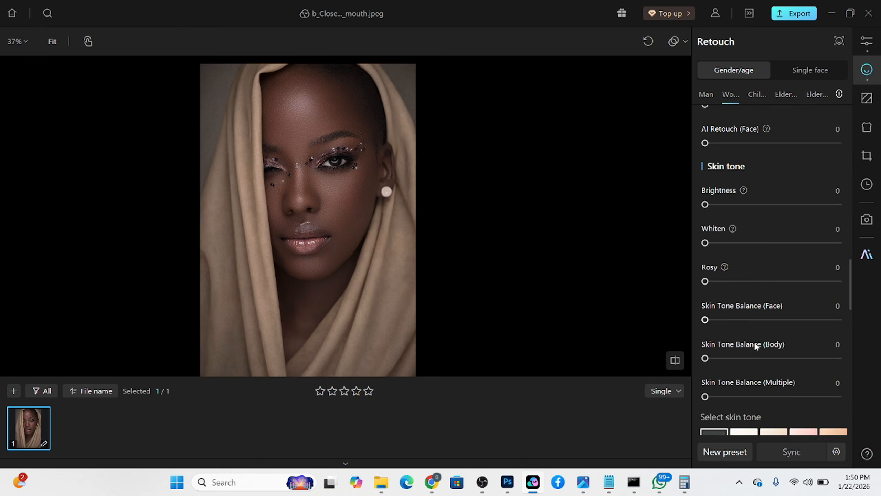
pyautogui.moveTo(748, 294); pyautogui.dragTo(757, 293)
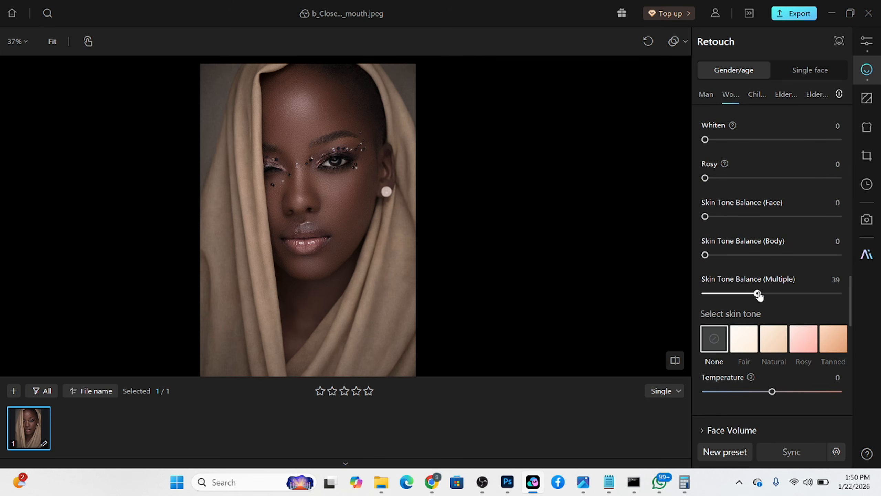
pyautogui.moveTo(720, 255); pyautogui.dragTo(734, 255)
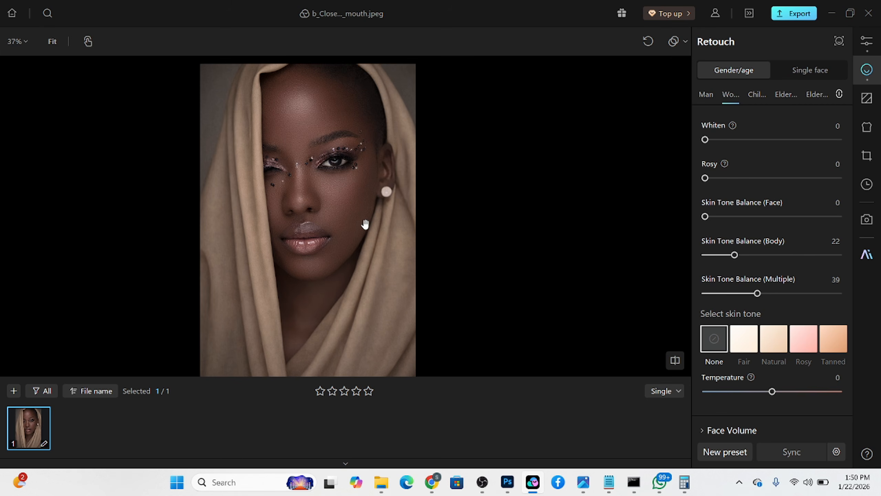
pyautogui.scroll(1, 354, 207)
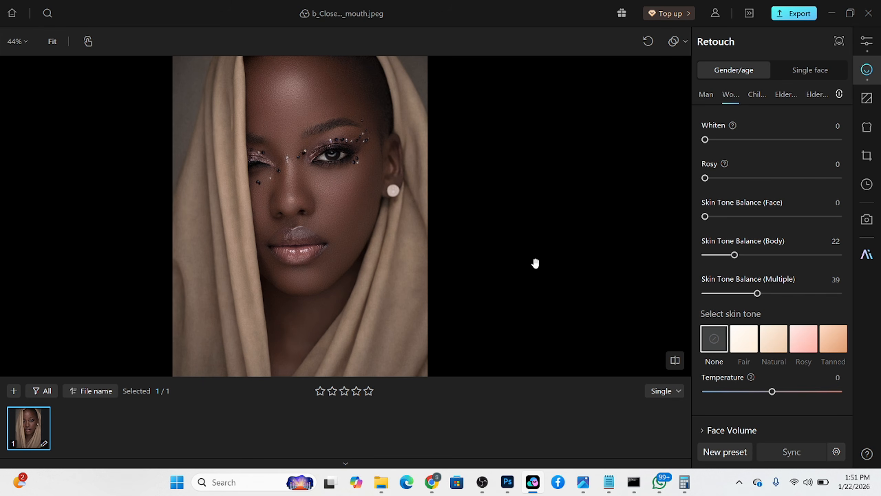
# Apply the Tanned skin tone at intensity 21 with Temperature 17 and check the face up close.
pyautogui.click(833, 338)
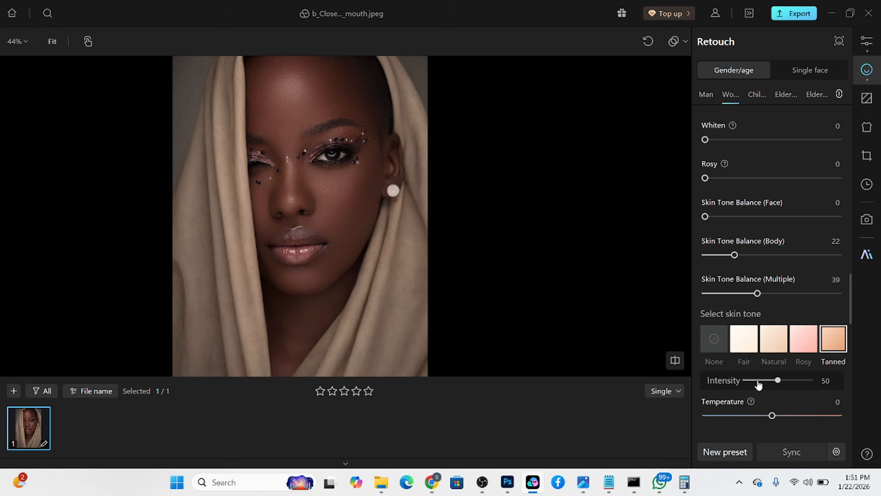
pyautogui.click(760, 381)
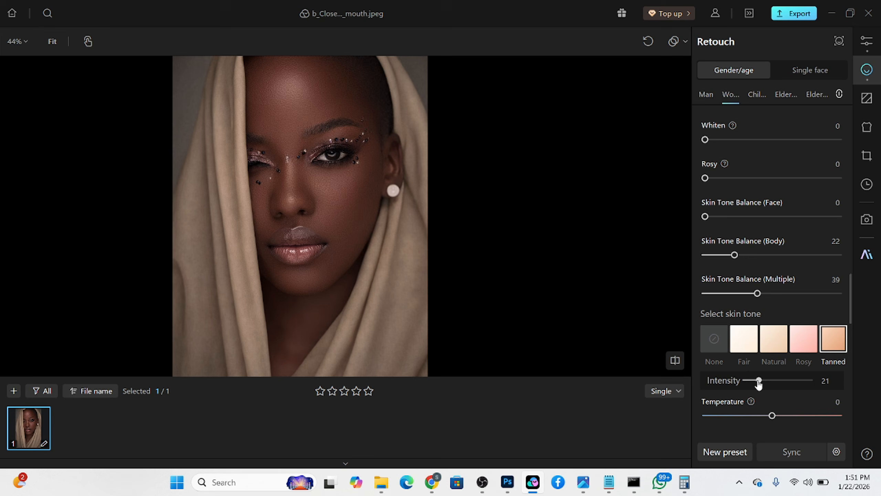
pyautogui.click(782, 417)
pyautogui.scroll(-3, 322, 207)
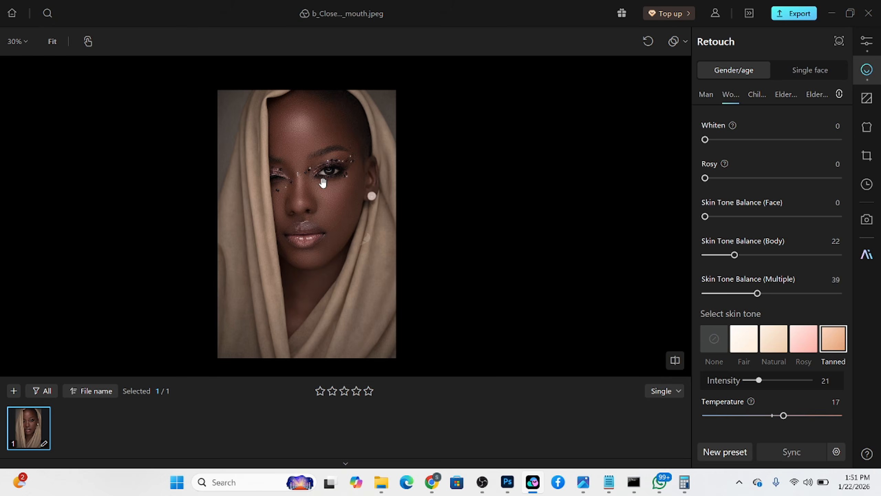
pyautogui.scroll(5, 314, 148)
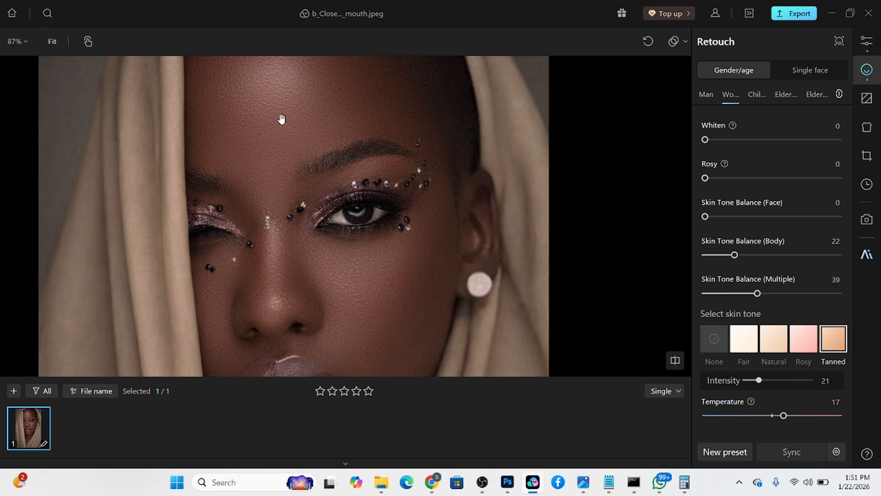
pyautogui.scroll(-3, 281, 119)
pyautogui.scroll(-6, 787, 410)
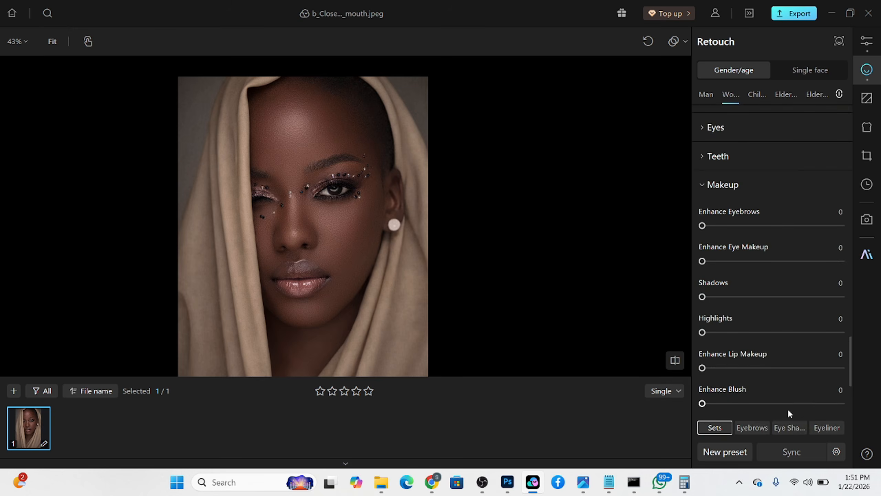
# Set the makeup's Enhance Eyebrows to 94 and Enhance Eye Makeup to 100.
pyautogui.scroll(-3, 788, 413)
pyautogui.scroll(8, 750, 292)
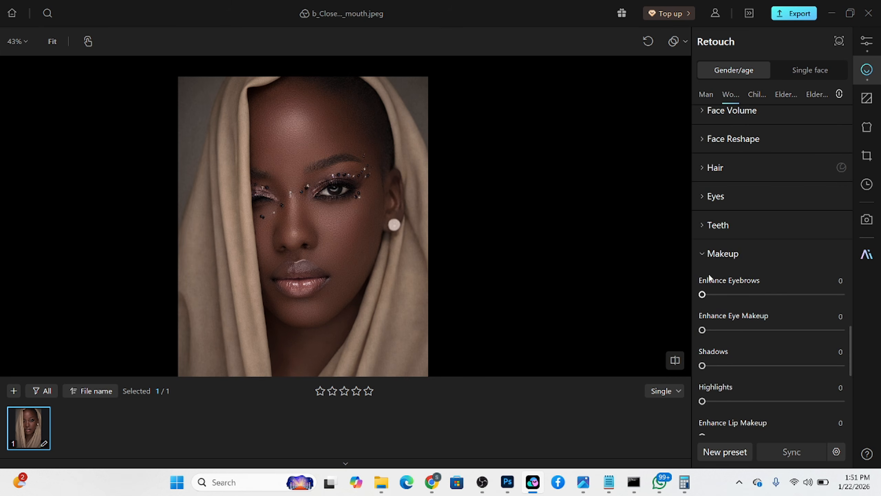
pyautogui.scroll(-1, 715, 280)
pyautogui.scroll(3, 351, 139)
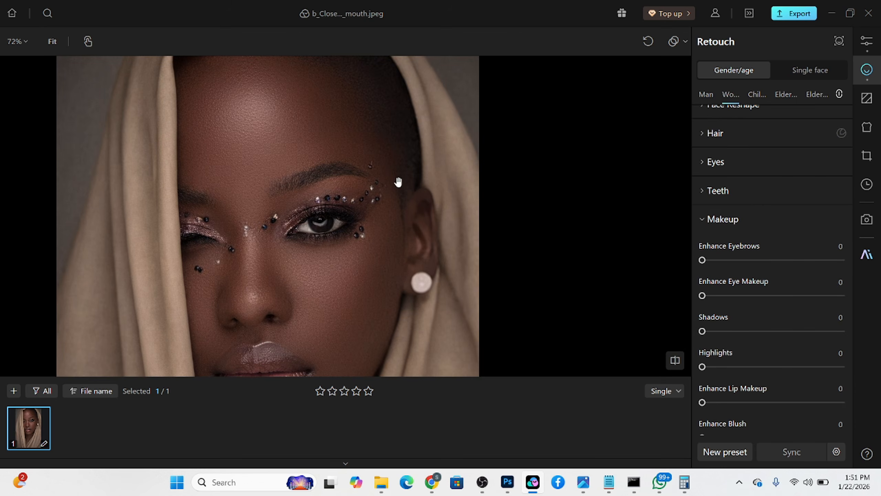
pyautogui.moveTo(733, 261); pyautogui.dragTo(835, 260)
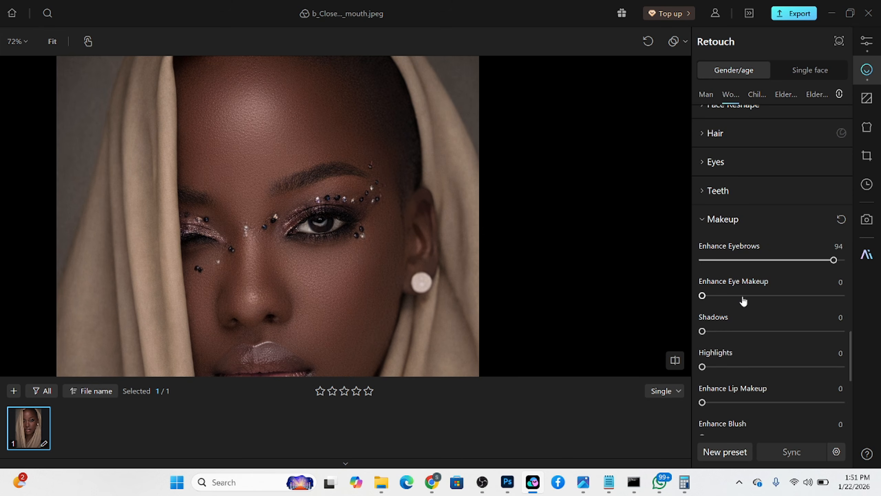
pyautogui.moveTo(743, 298); pyautogui.dragTo(851, 299)
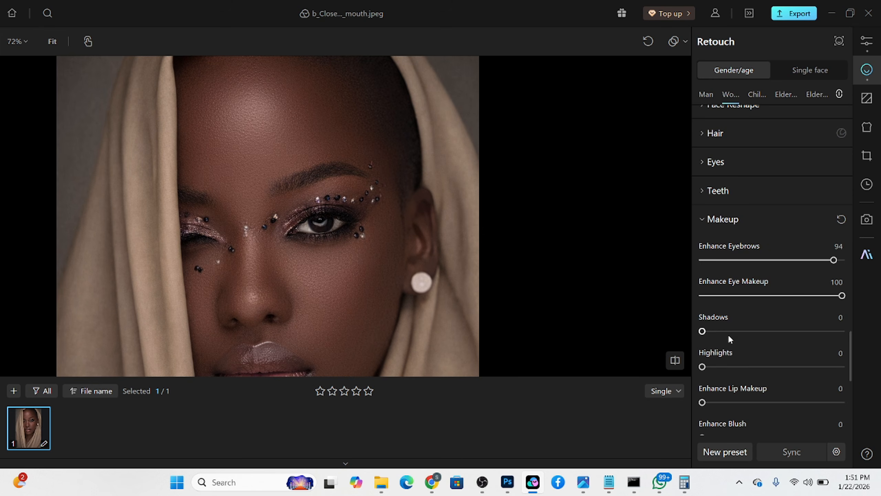
# Set the makeup's Shadows to 36, Highlights to 22 and Enhance Lip Makeup to 100.
pyautogui.moveTo(734, 331); pyautogui.dragTo(753, 332)
pyautogui.moveTo(741, 368)
pyautogui.mouseDown()
pyautogui.moveTo(759, 368)
pyautogui.moveTo(735, 373)
pyautogui.mouseUp()
pyautogui.click(775, 403)
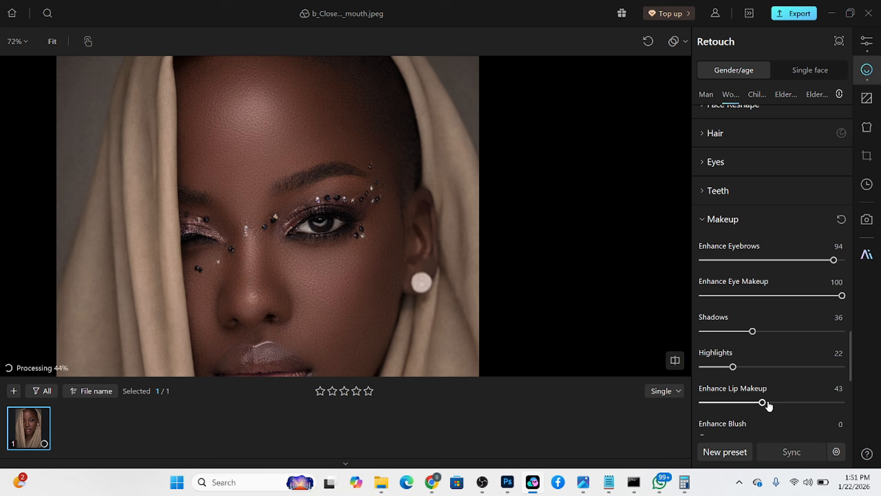
pyautogui.click(841, 406)
pyautogui.scroll(-2, 813, 370)
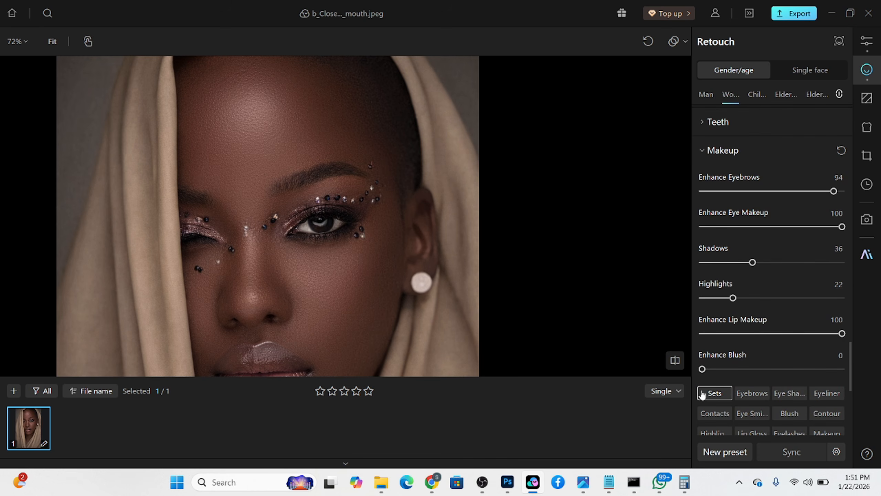
pyautogui.scroll(-2, 311, 98)
pyautogui.scroll(-2, 312, 103)
pyautogui.scroll(1, 317, 108)
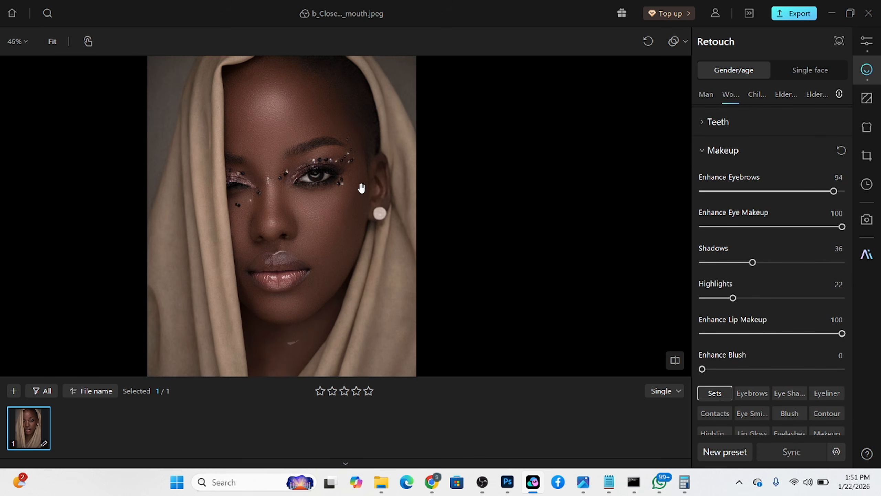
pyautogui.scroll(-2, 301, 124)
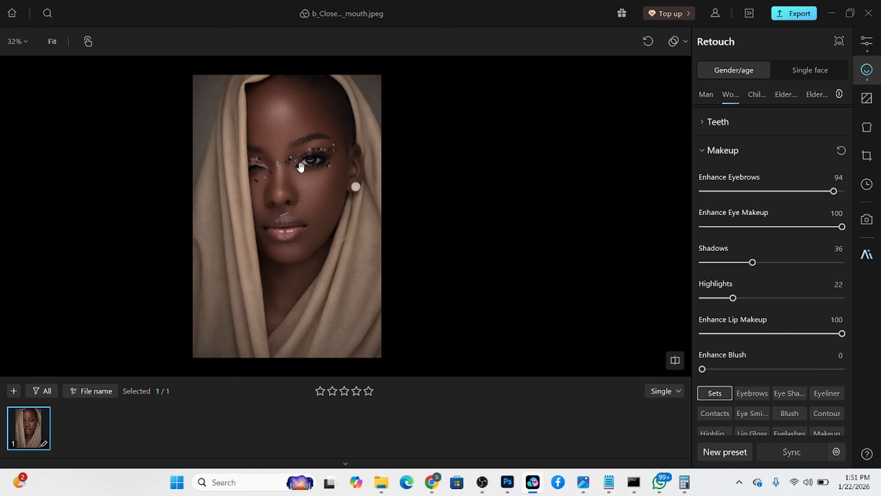
# Set the clothing's Wrinkle Removal to 70 for the head wrap and compare the portrait with the original.
pyautogui.scroll(3, 184, 324)
pyautogui.scroll(1, 194, 324)
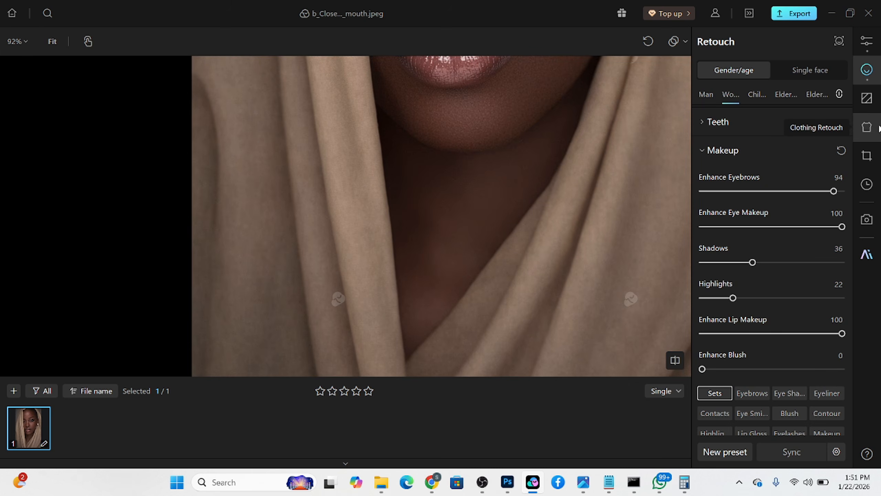
pyautogui.click(867, 127)
pyautogui.moveTo(723, 113); pyautogui.dragTo(800, 112)
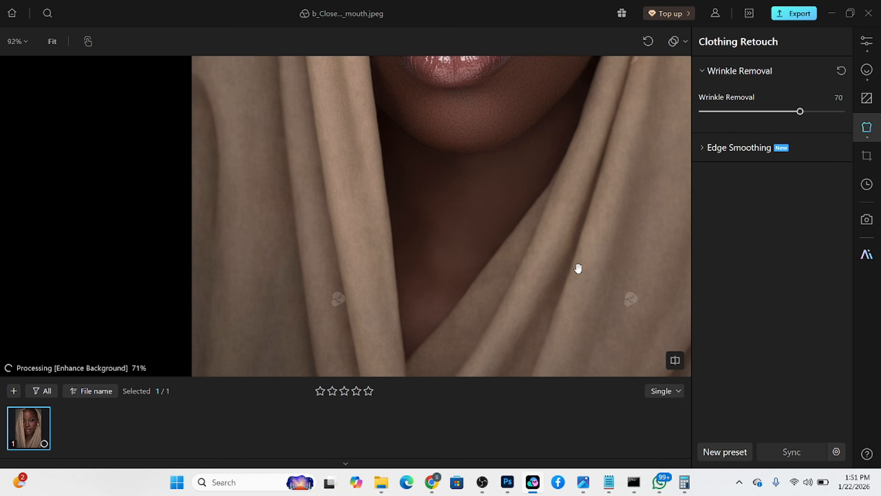
pyautogui.scroll(-3, 439, 287)
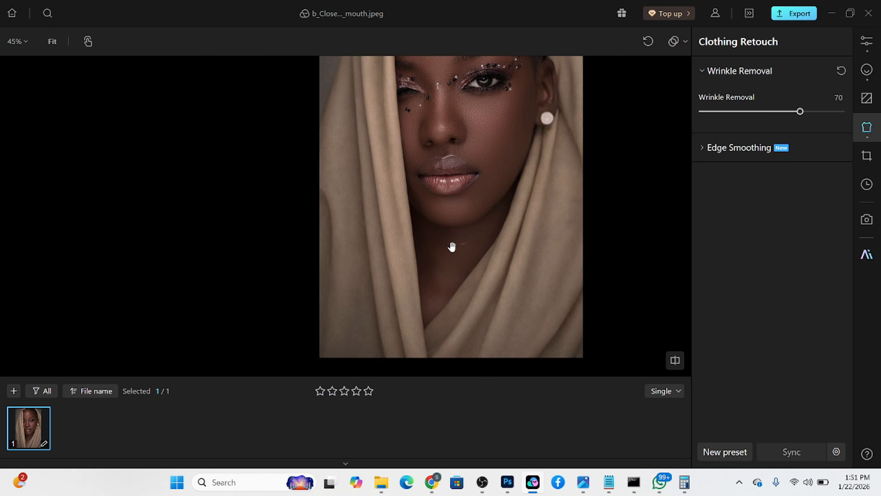
pyautogui.moveTo(452, 246); pyautogui.dragTo(372, 267)
pyautogui.scroll(-2, 366, 191)
pyautogui.scroll(1, 391, 273)
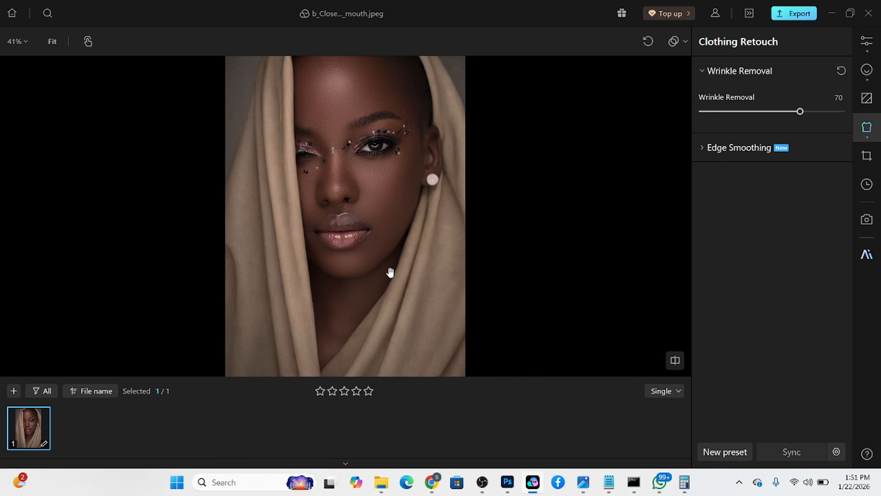
pyautogui.press('\\')
# Reset all edits on the portrait and apply the saved preset "make up presset" instead.
pyautogui.click(648, 41)
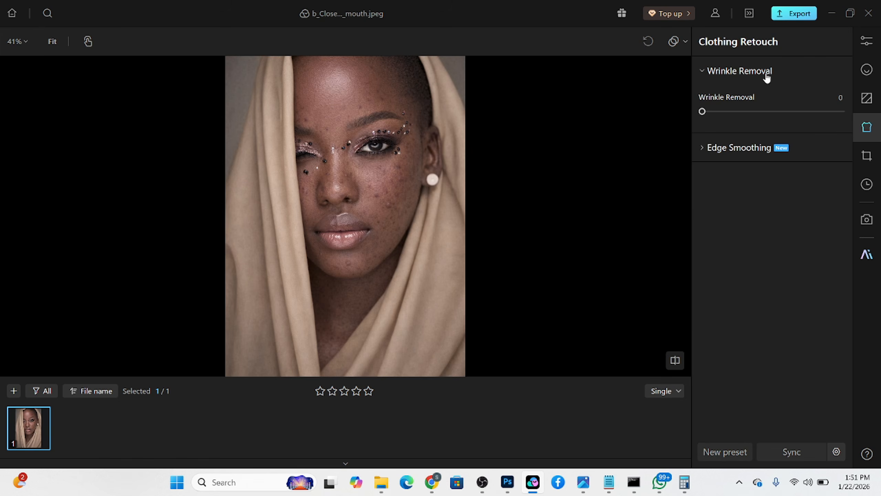
pyautogui.click(675, 42)
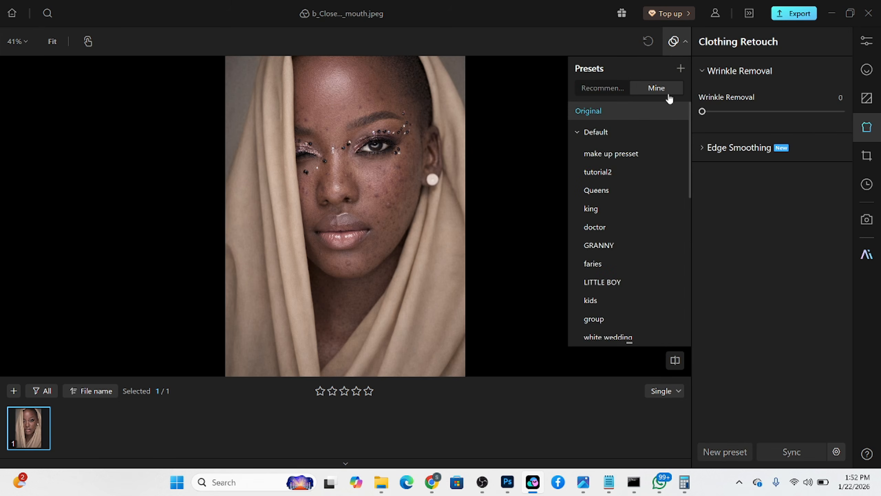
pyautogui.click(607, 153)
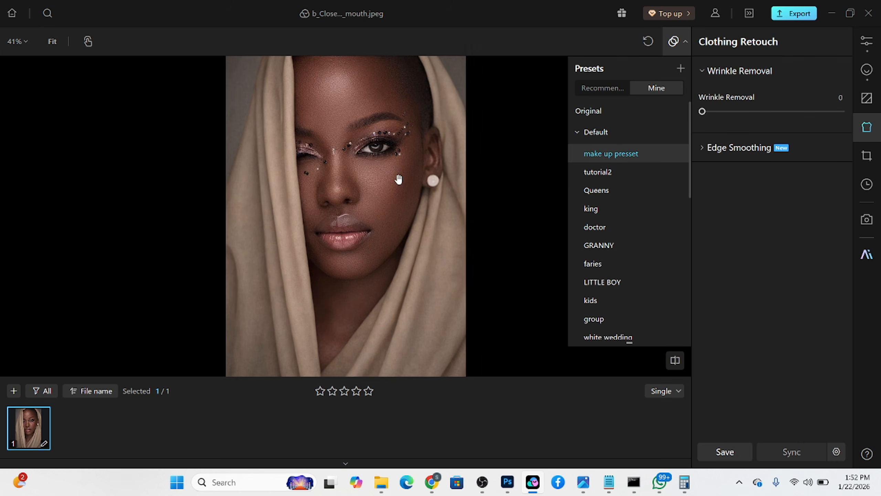
pyautogui.moveTo(400, 179); pyautogui.dragTo(401, 196)
pyautogui.scroll(1, 401, 197)
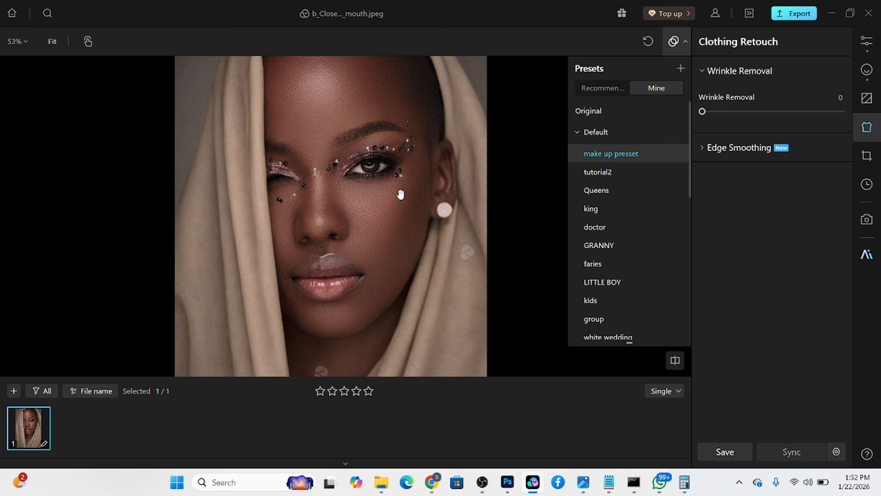